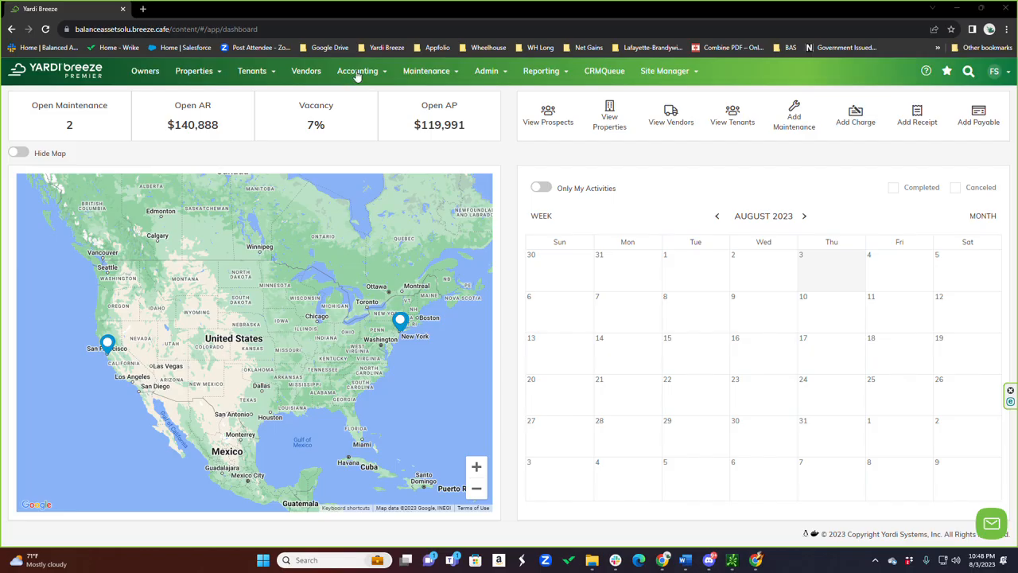
Open Monthly Posting in accounts receivable and bring up its property selection list
click(357, 72)
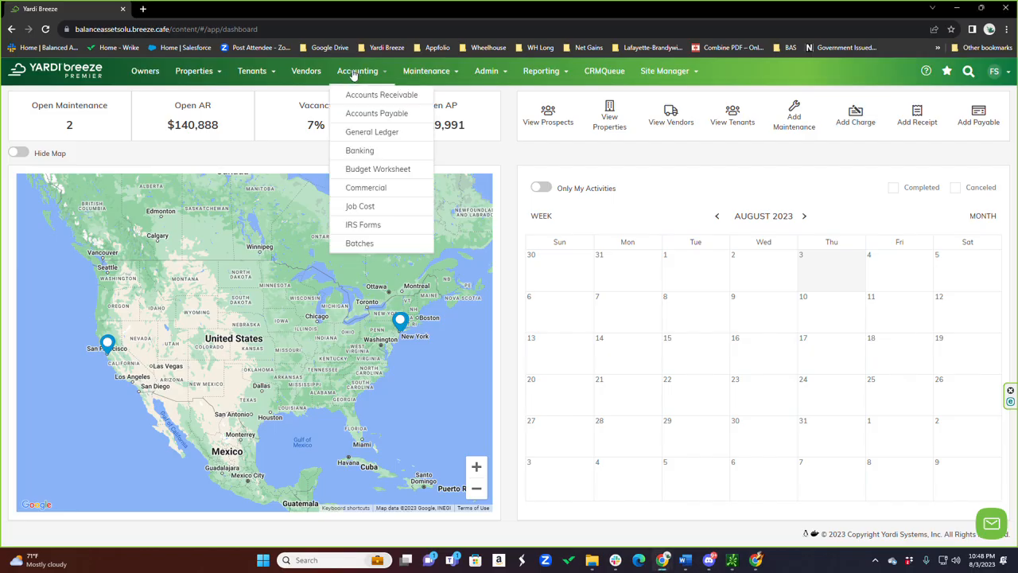
click(389, 97)
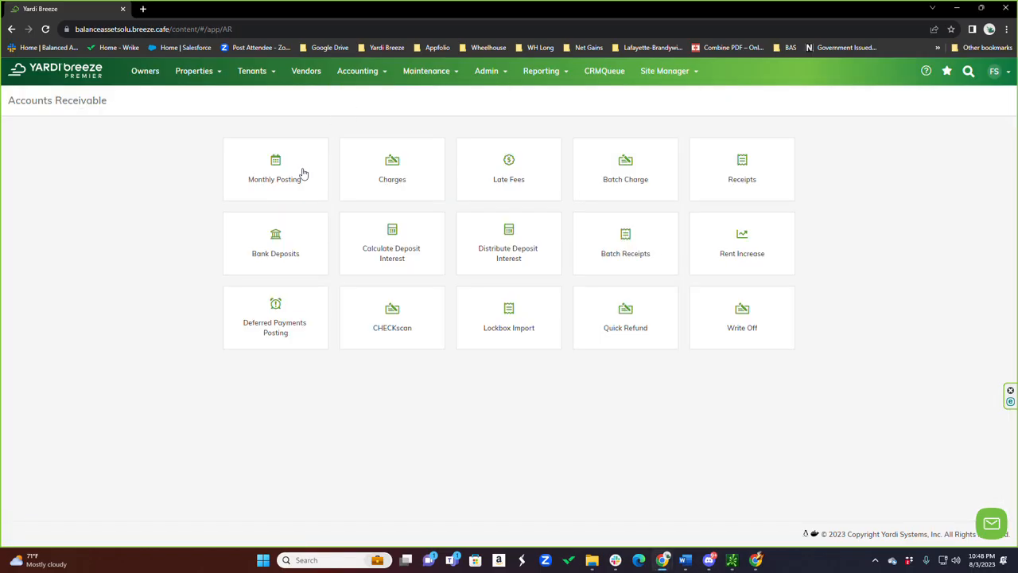
click(279, 175)
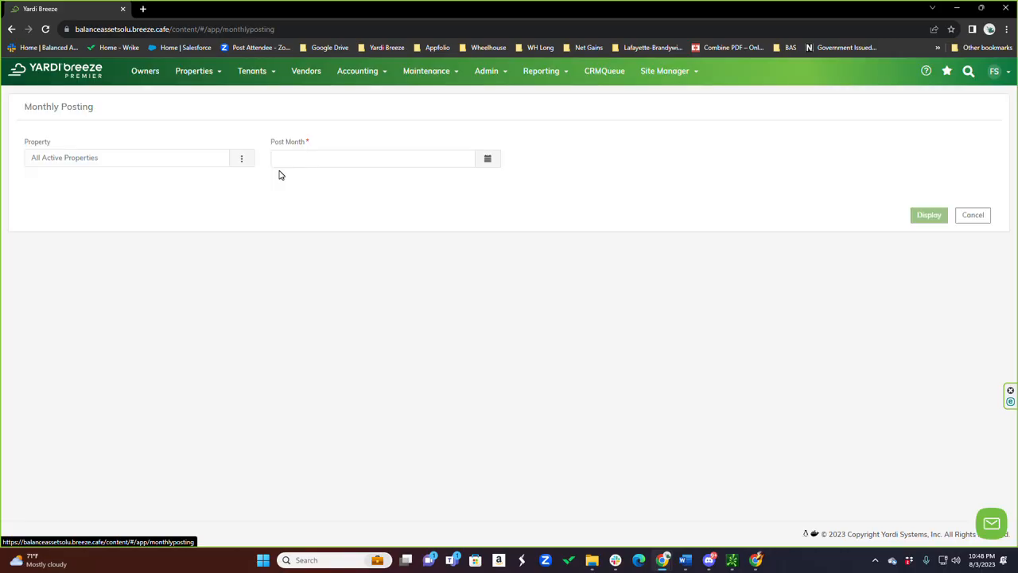
click(243, 159)
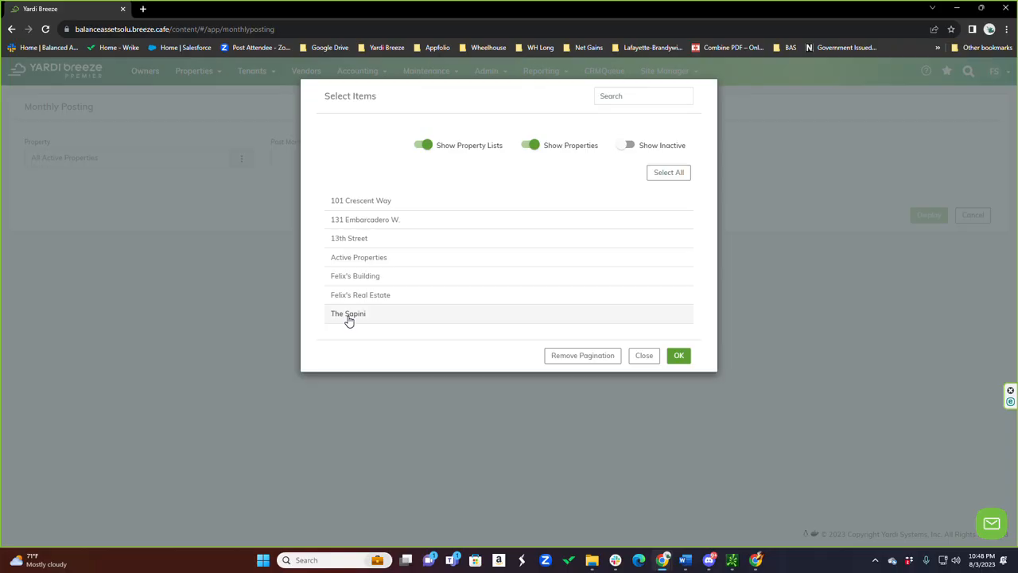
click(348, 315)
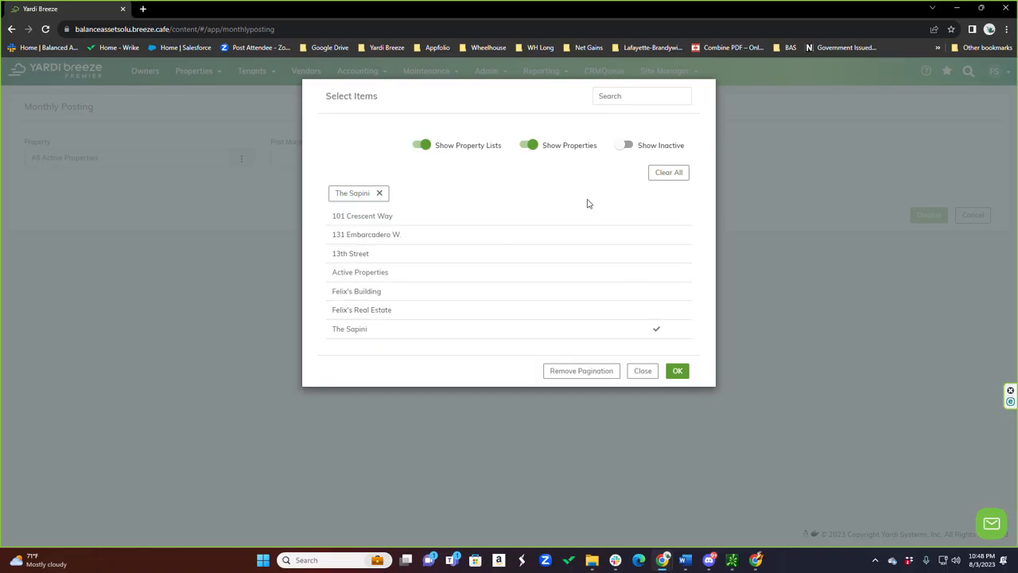
click(666, 176)
click(667, 176)
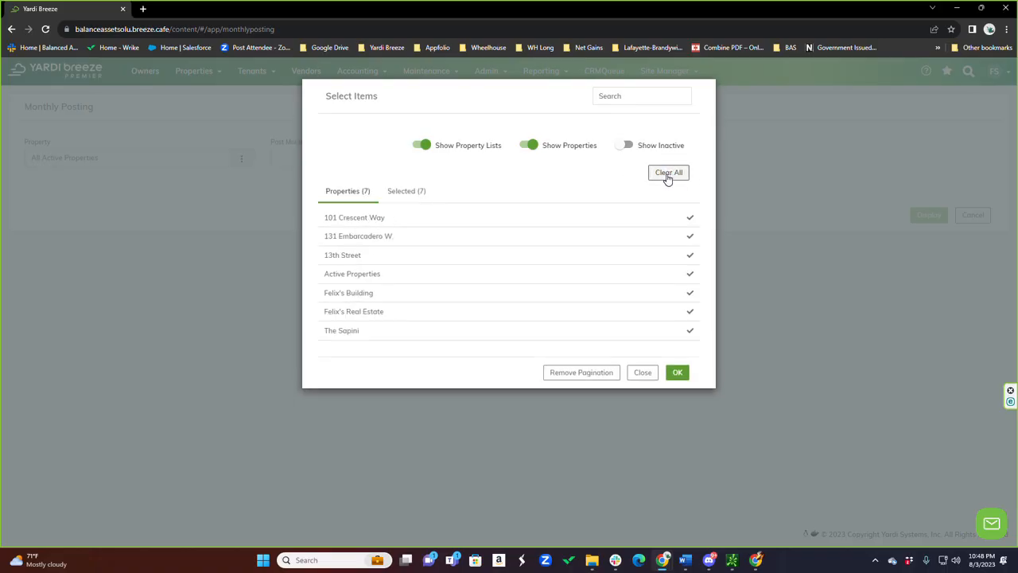
click(675, 179)
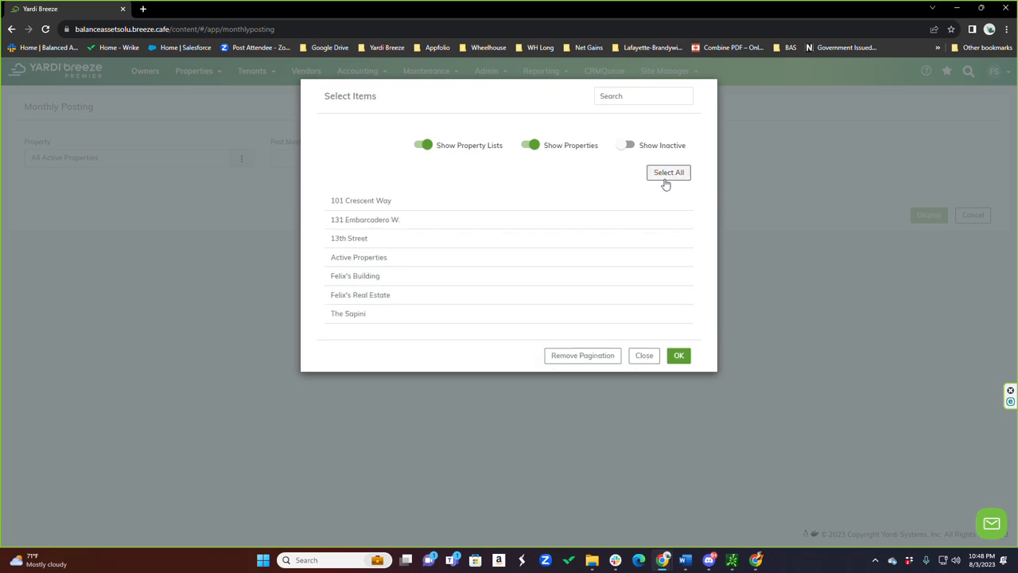
Display the monthly posting for The Sapini with post month 06/2023 and post the charges to the general ledger
click(356, 317)
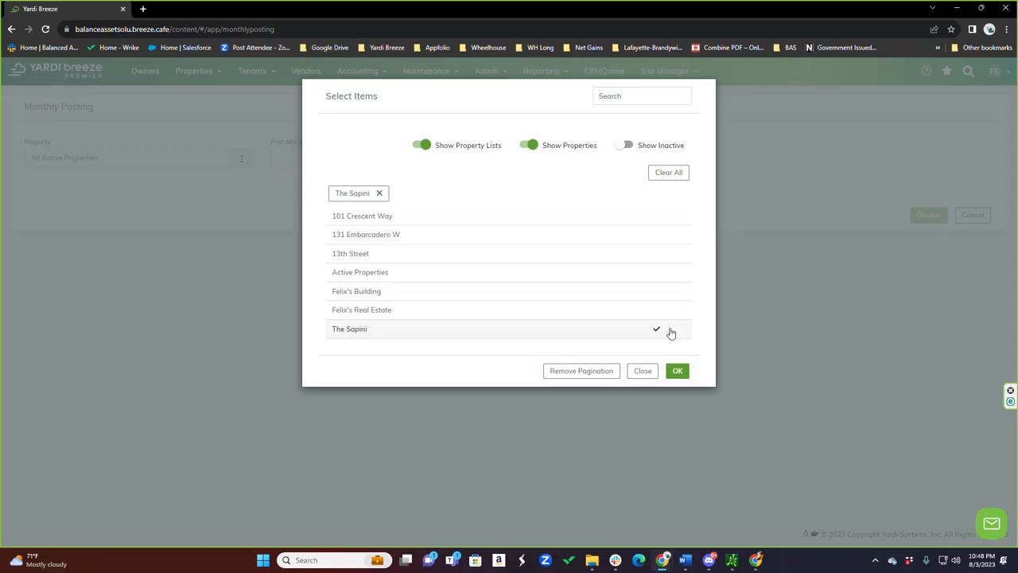
click(678, 372)
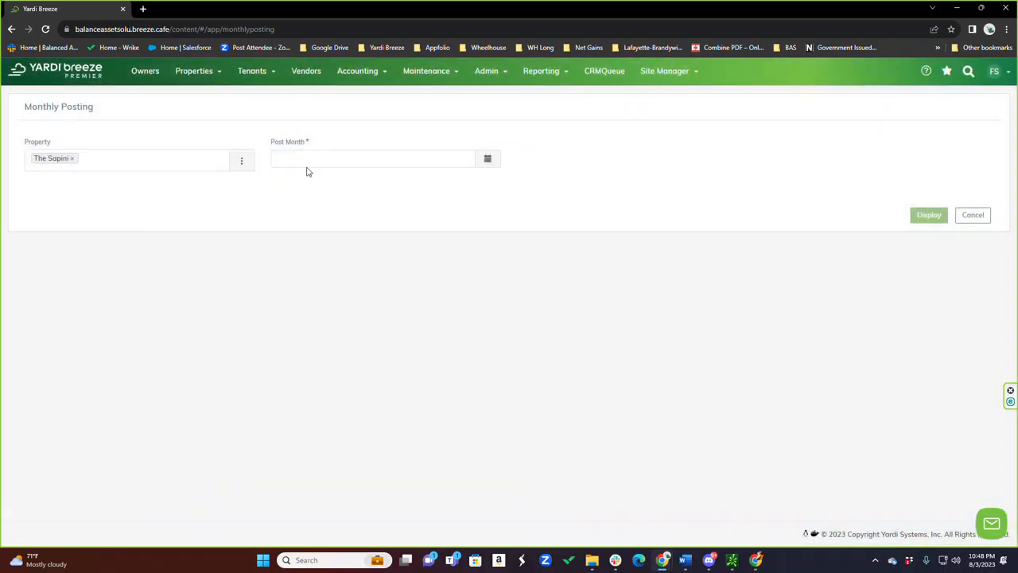
click(488, 160)
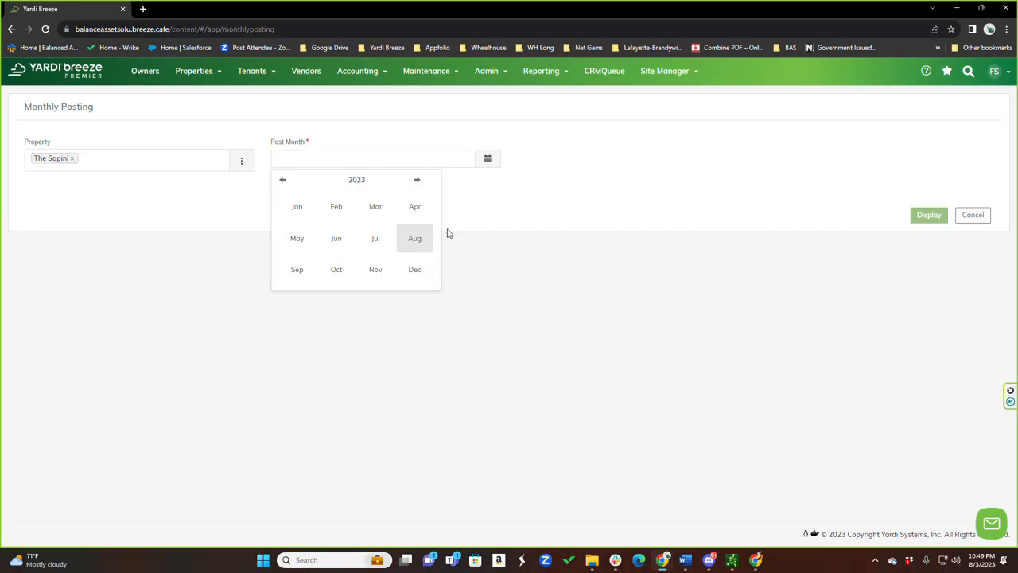
click(336, 240)
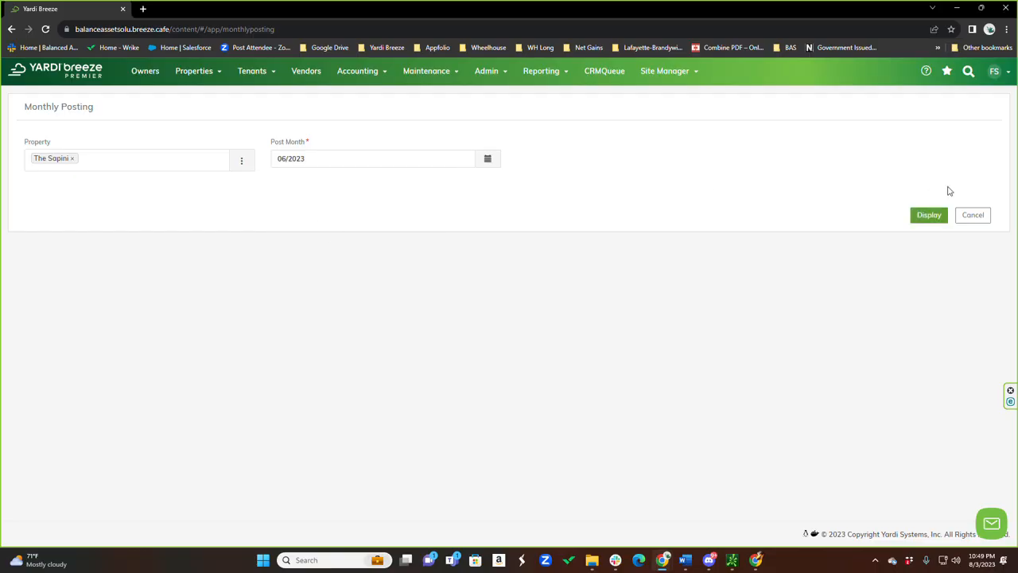
click(928, 216)
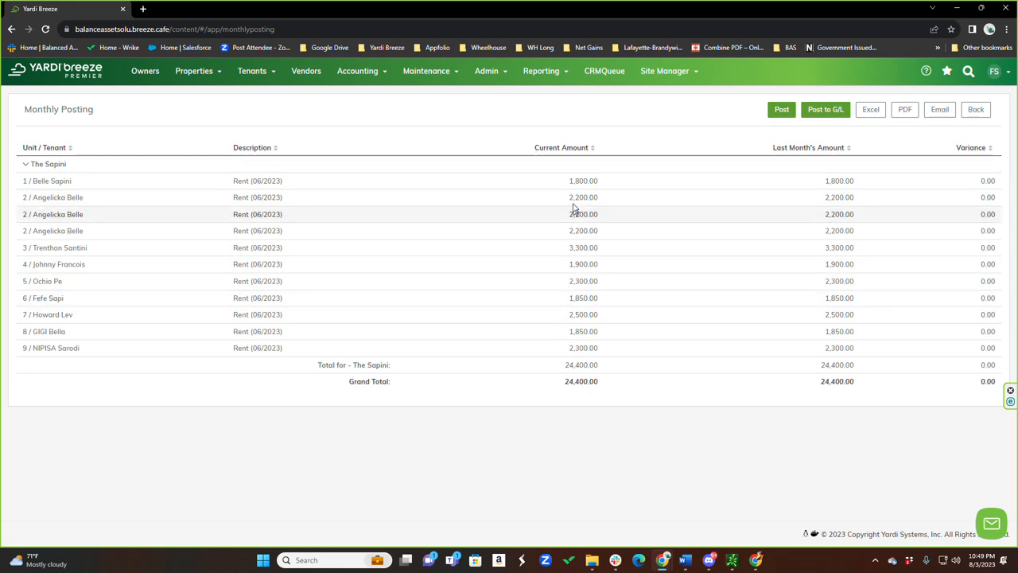
click(827, 110)
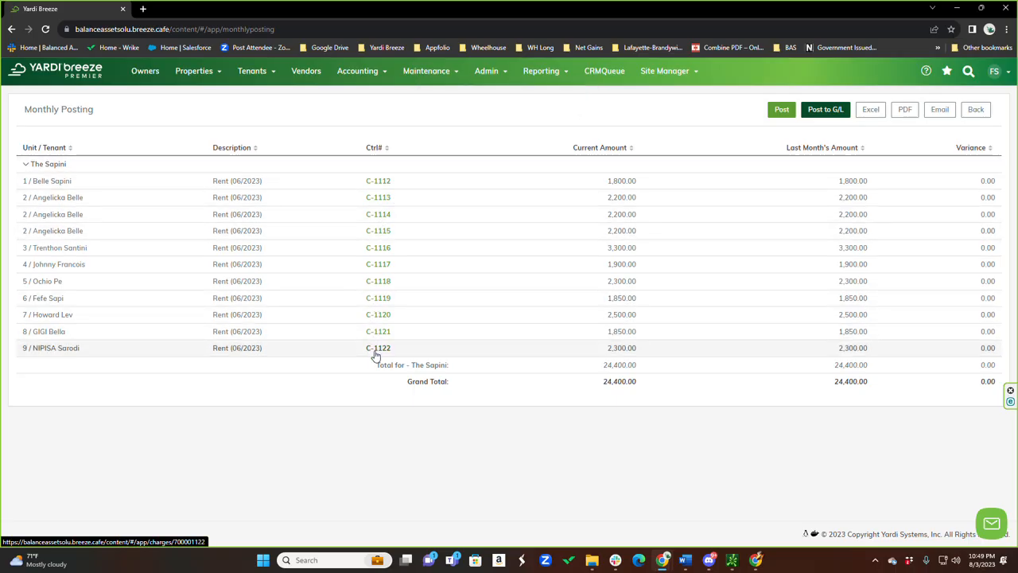
Inspect the posted rent charge for unit 1 and open that tenant's ledger
click(378, 181)
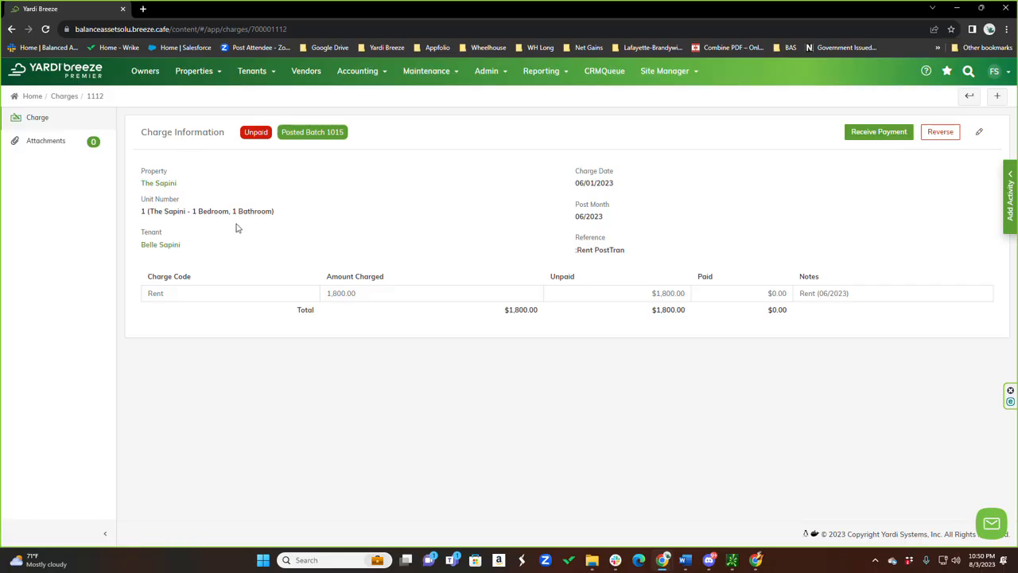
click(151, 247)
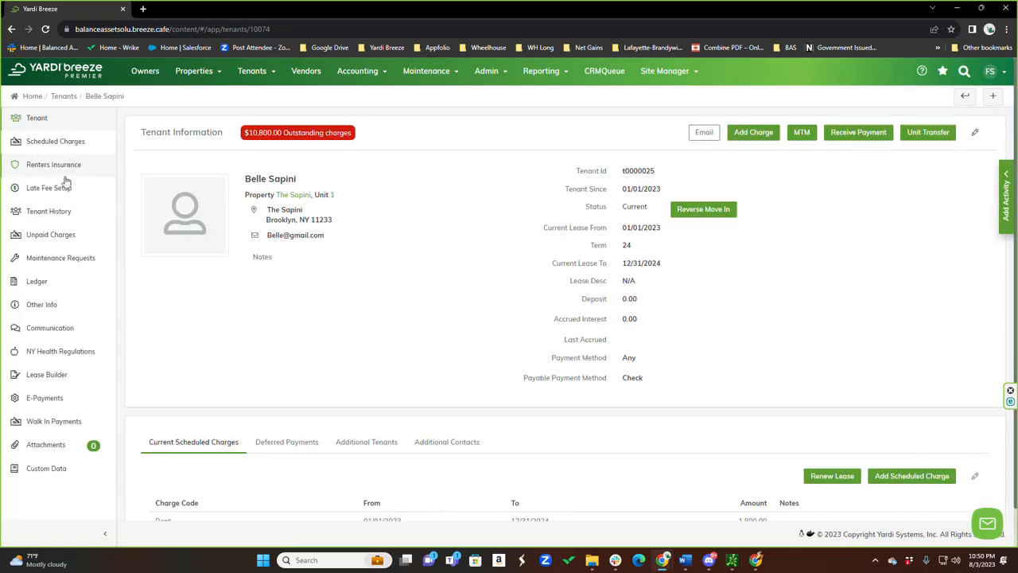
click(38, 282)
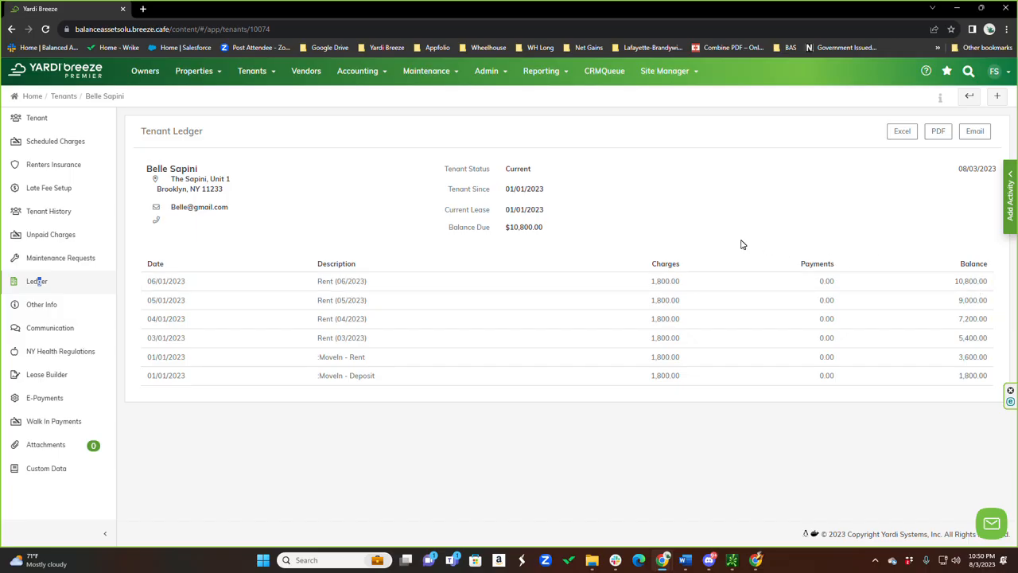
Start a new charge on the tenant's record with charge date 07/01/2023 and post month 07/2023
click(35, 121)
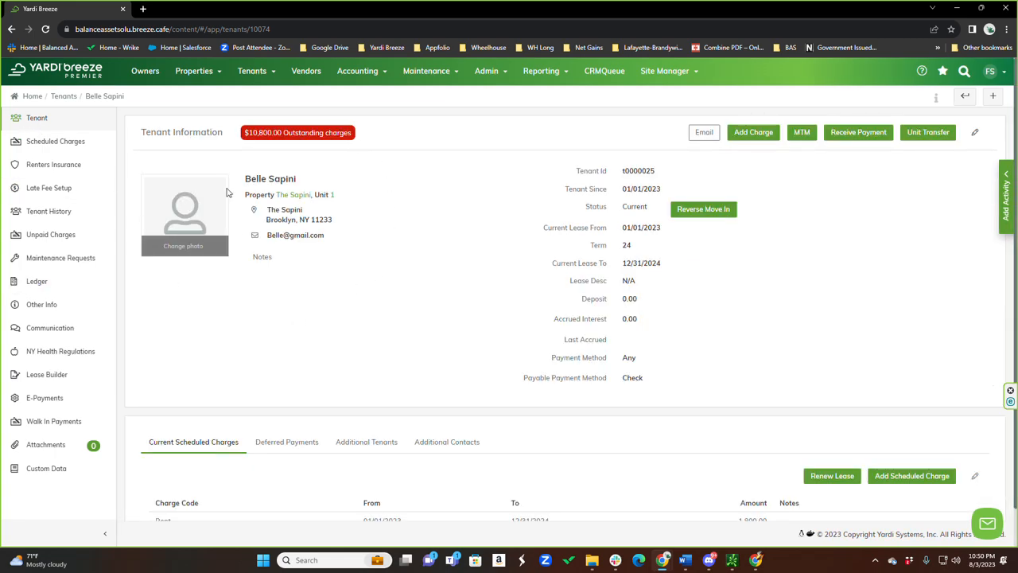
click(754, 135)
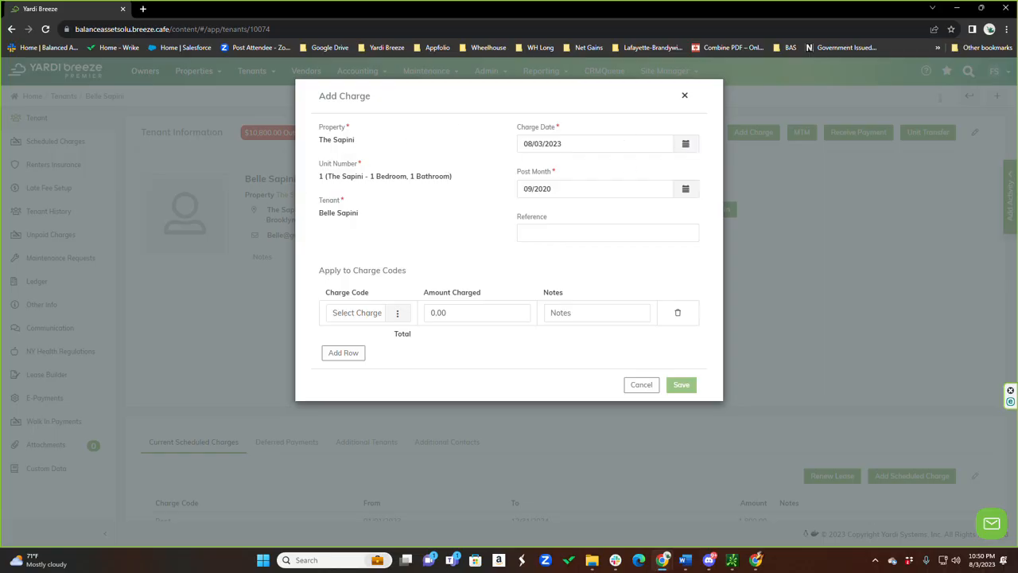
click(685, 144)
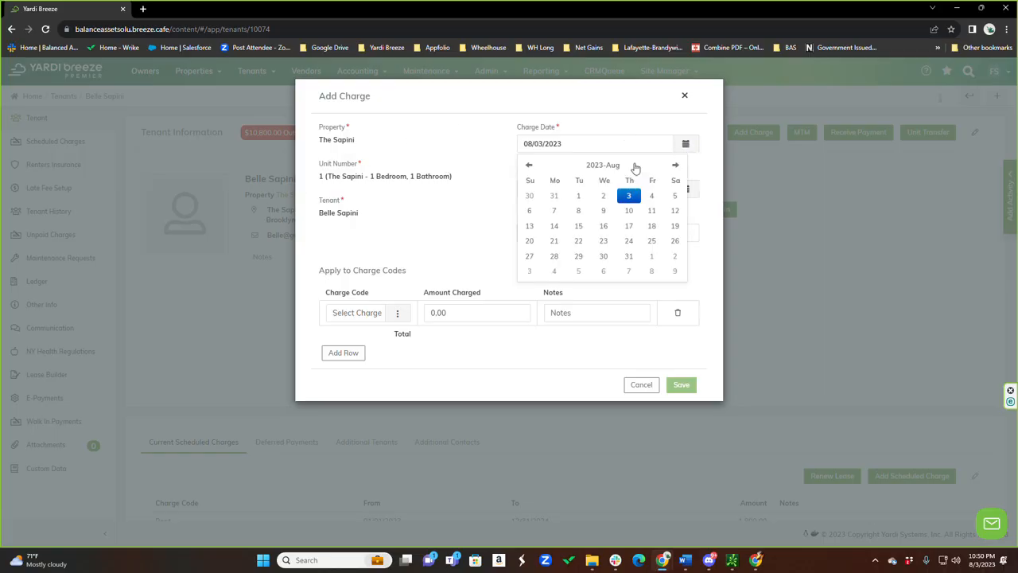
click(529, 165)
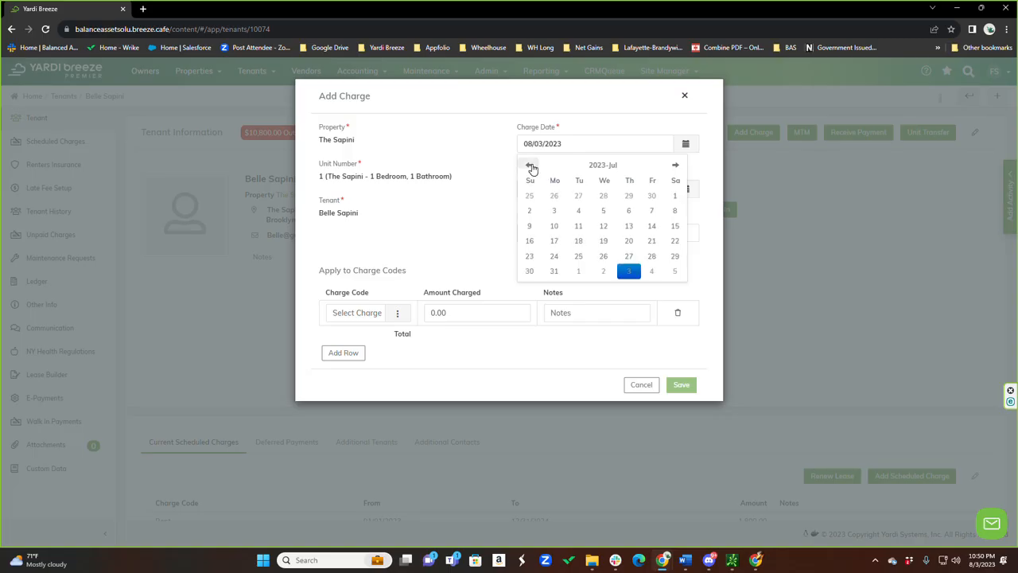
click(675, 196)
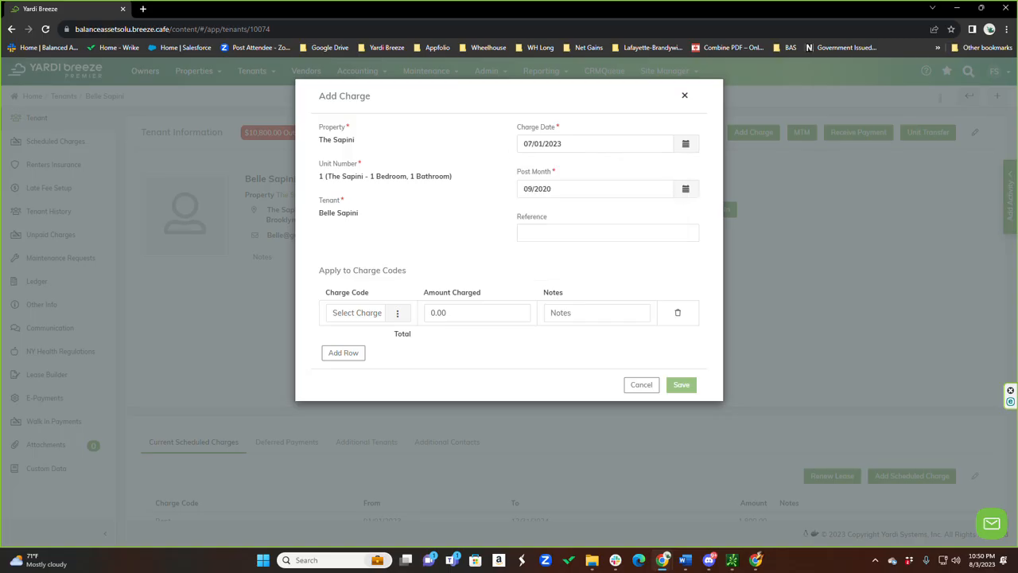
click(685, 189)
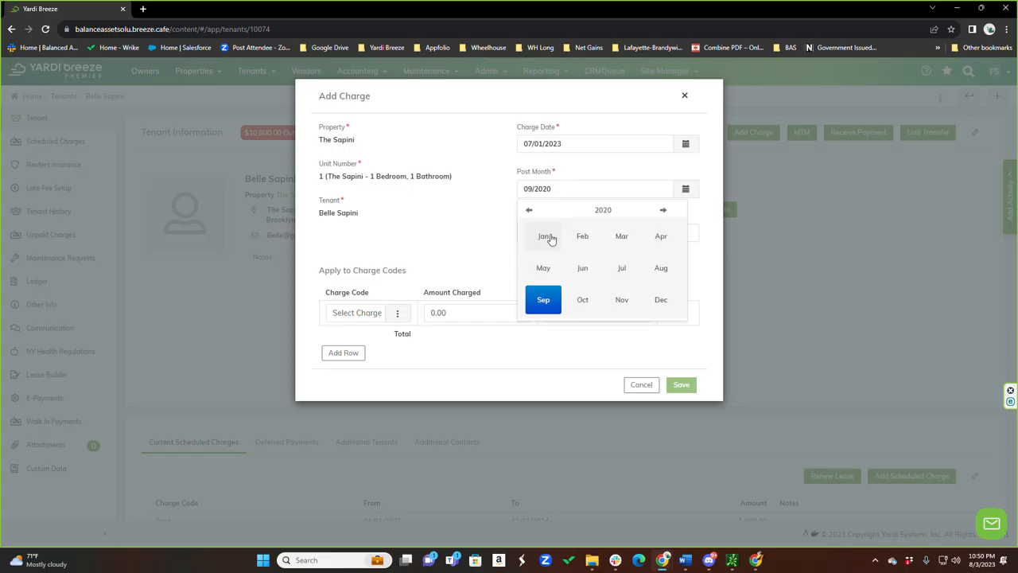
click(623, 269)
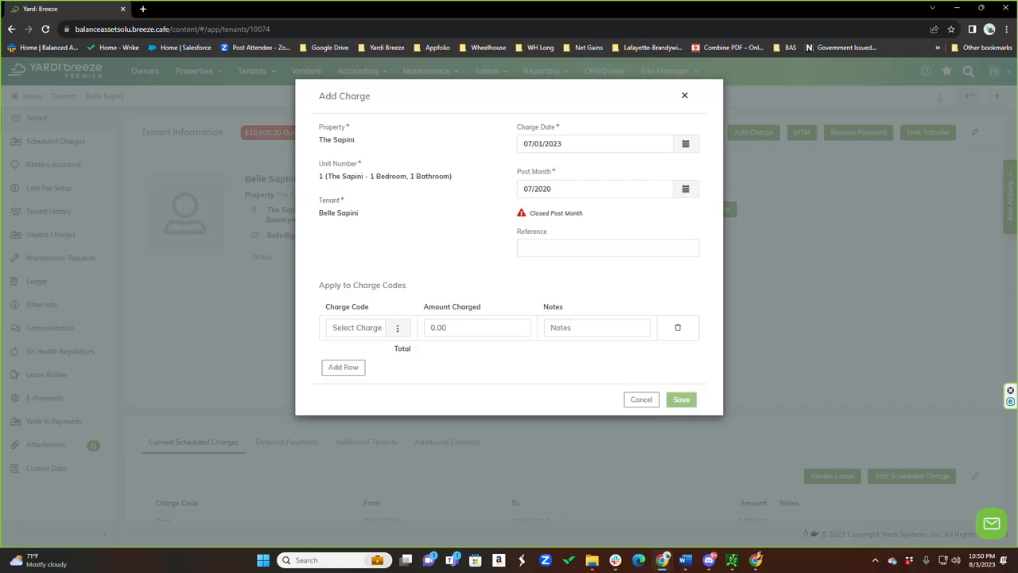
click(549, 188)
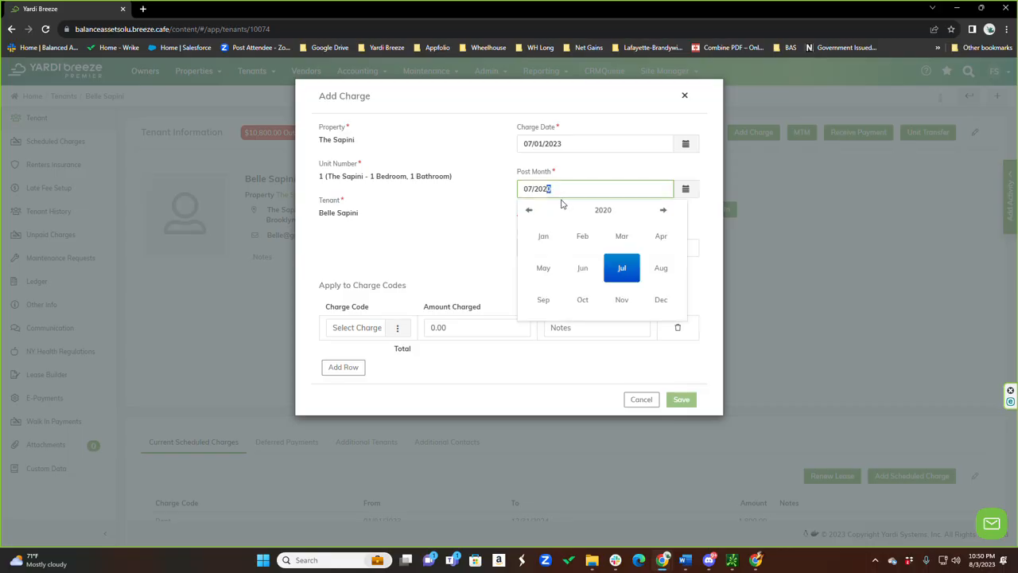
text(3)
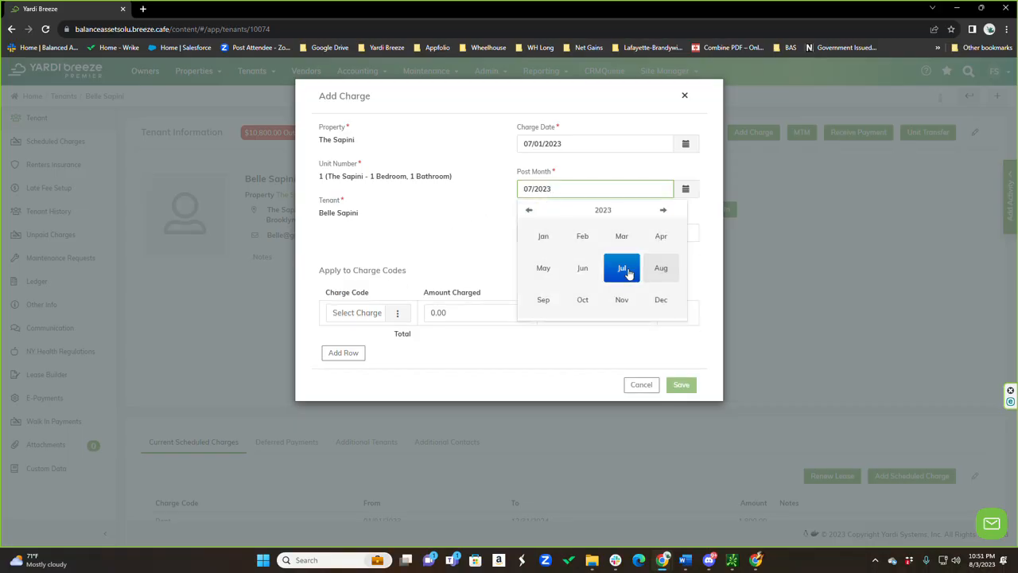
Set the new charge's charge code to Rent
click(351, 312)
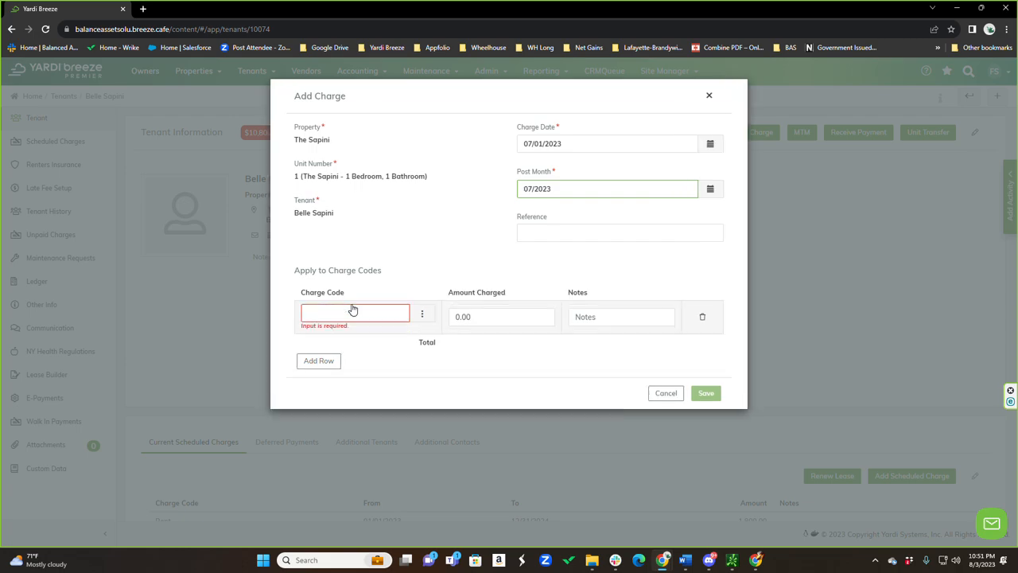
text(ren)
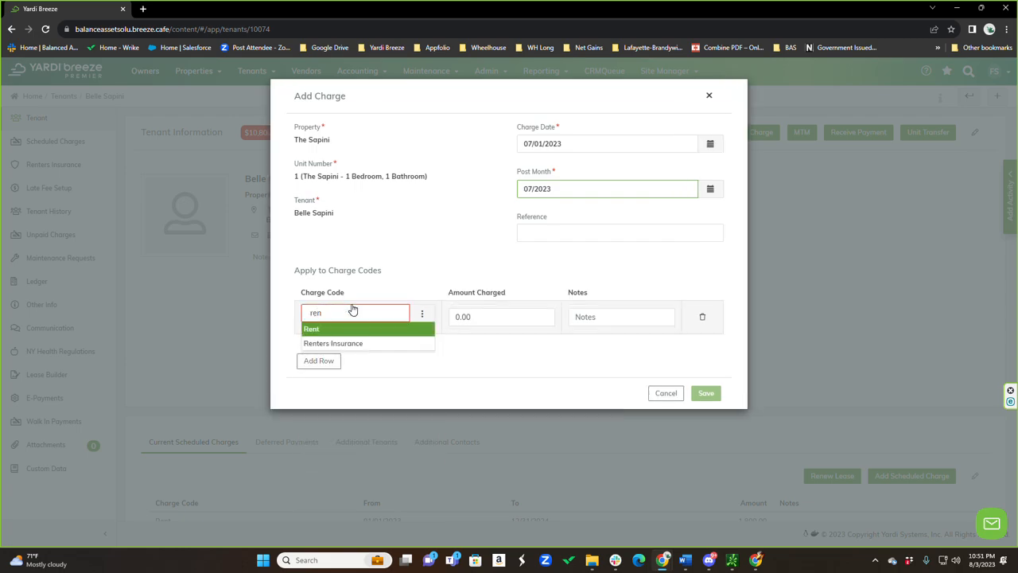
click(329, 343)
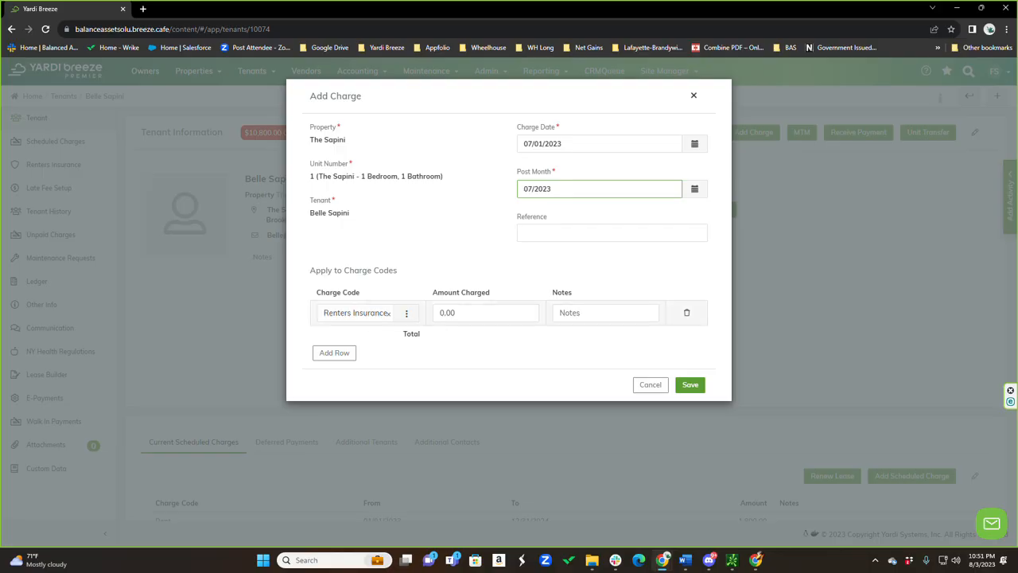
click(384, 317)
text(rent)
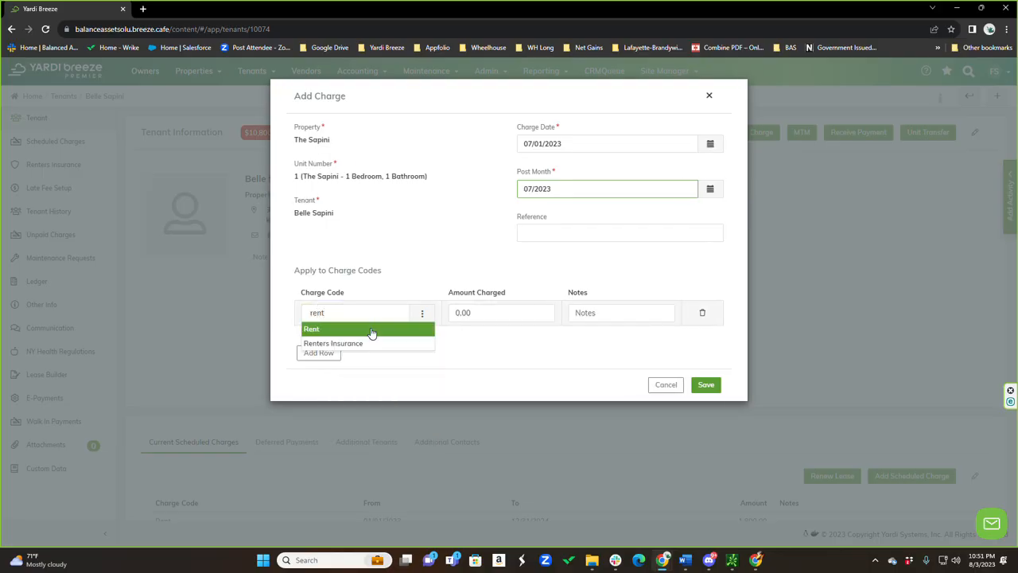
click(371, 333)
key(Tab)
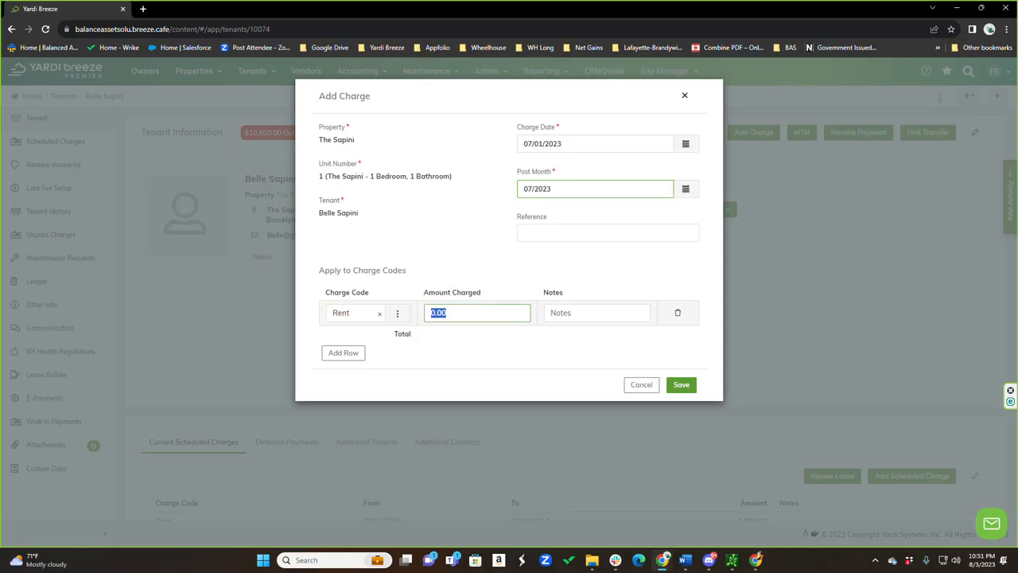
Set the rent charge's amount to 1,800.00 and enter the note "Rent 07/2023"
text(1,)
text(800)
key(Tab)
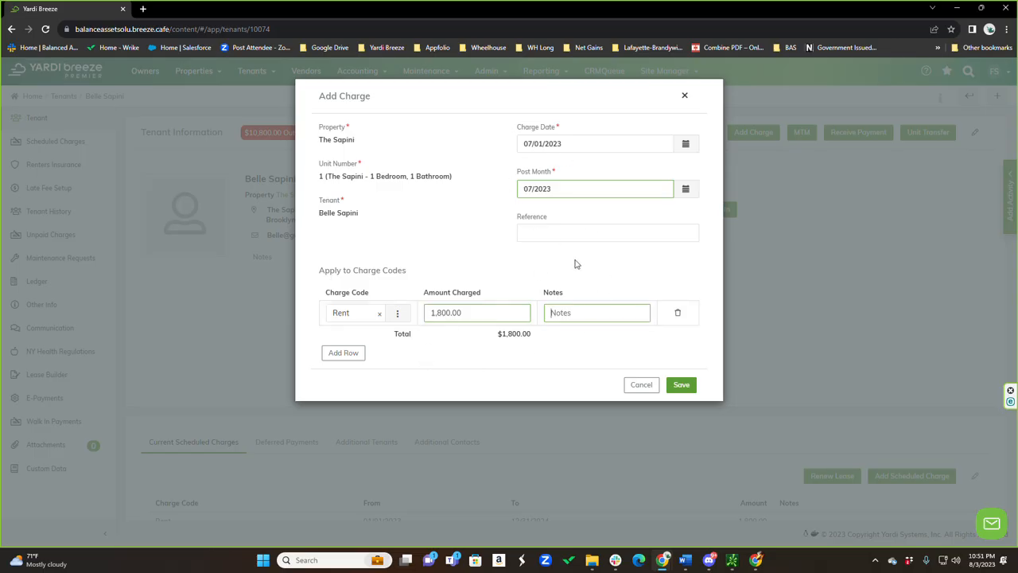
click(353, 318)
double_click(354, 318)
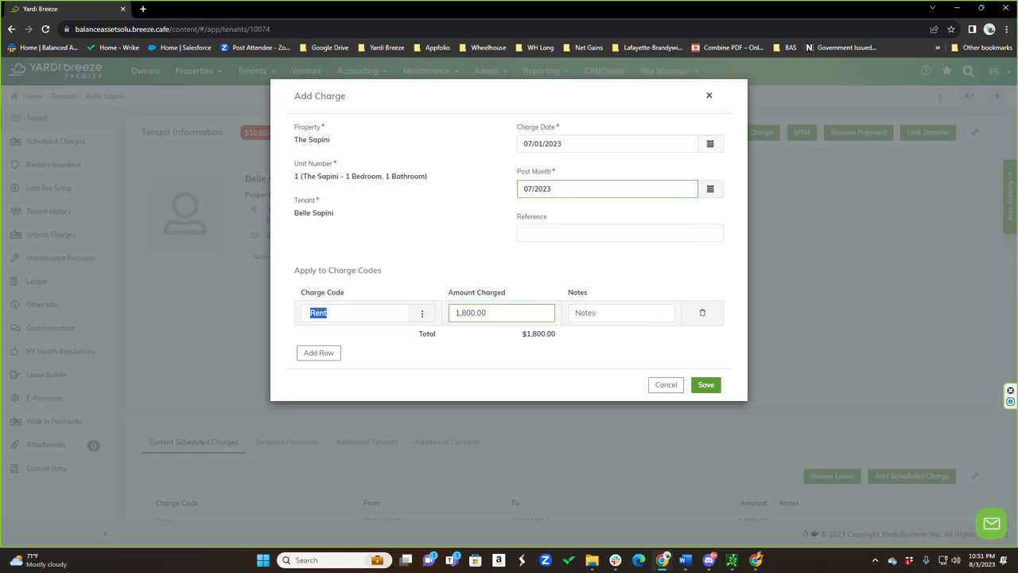
click(621, 313)
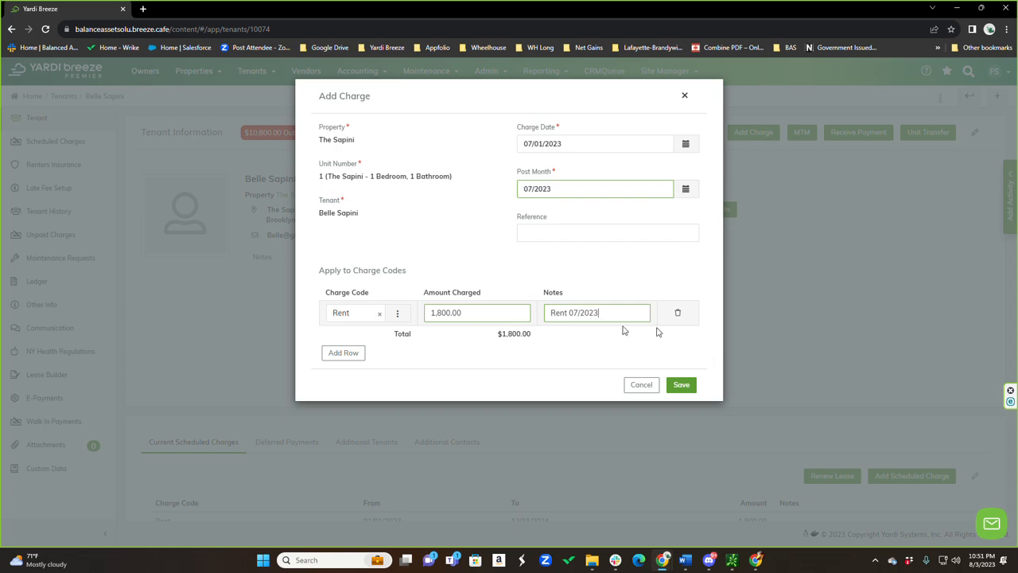
Save the rent charge and open the tenant's ledger to check it
click(682, 387)
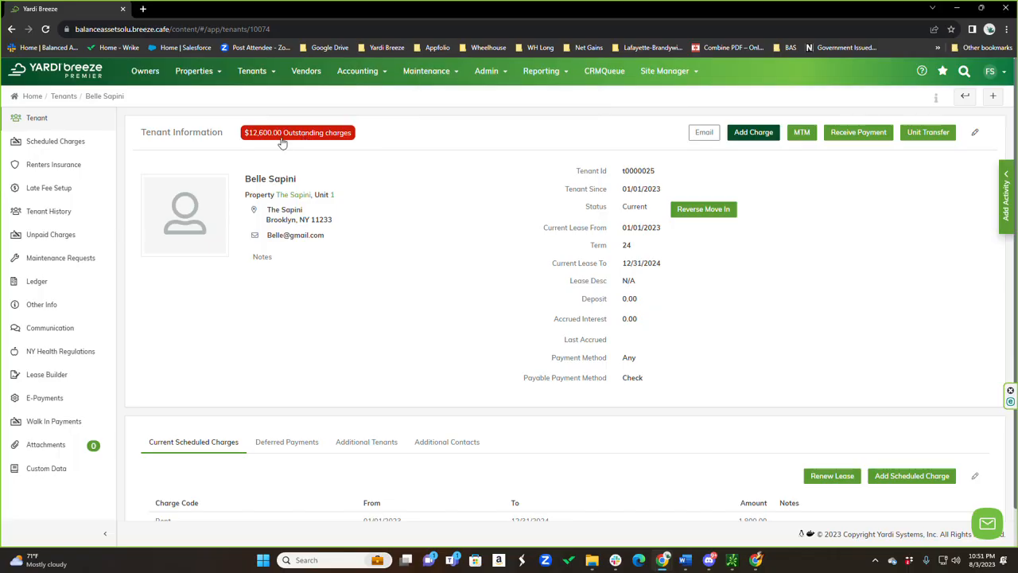
click(42, 284)
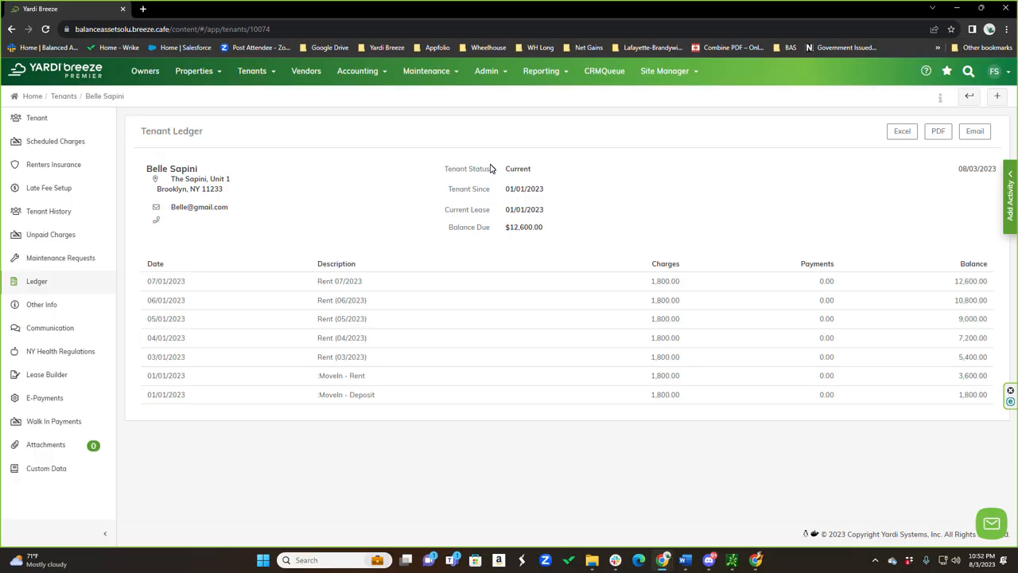
Open the accounts receivable Unpaid Charges report and look through the outstanding rent and deposit charges by property and tenant
click(541, 75)
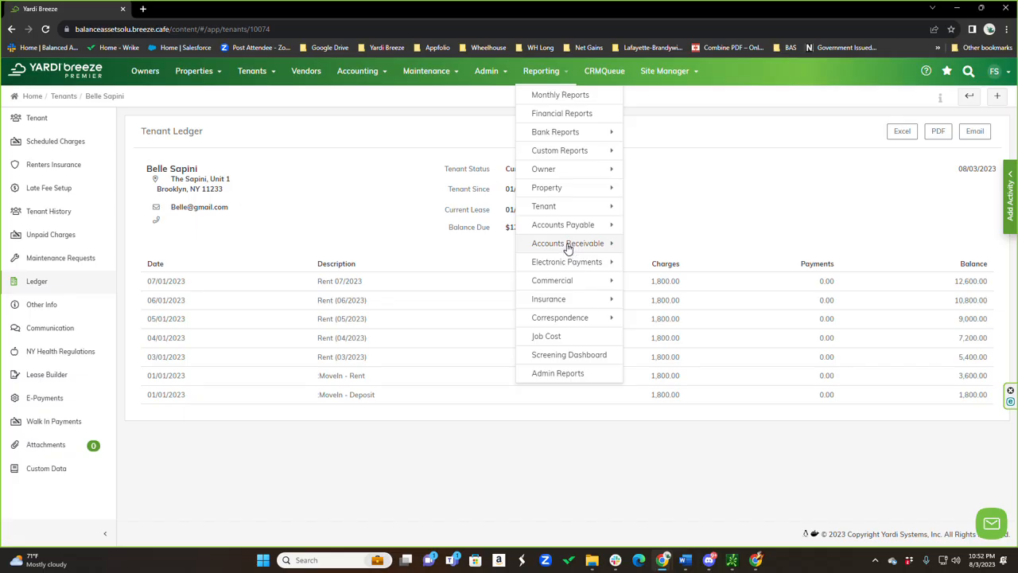
mouse_move(568, 249)
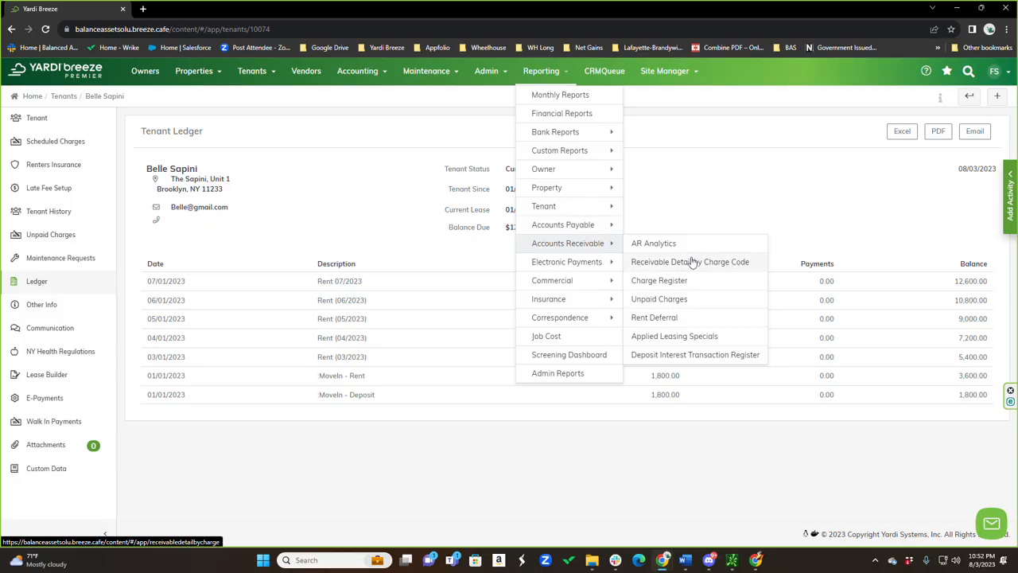
click(666, 300)
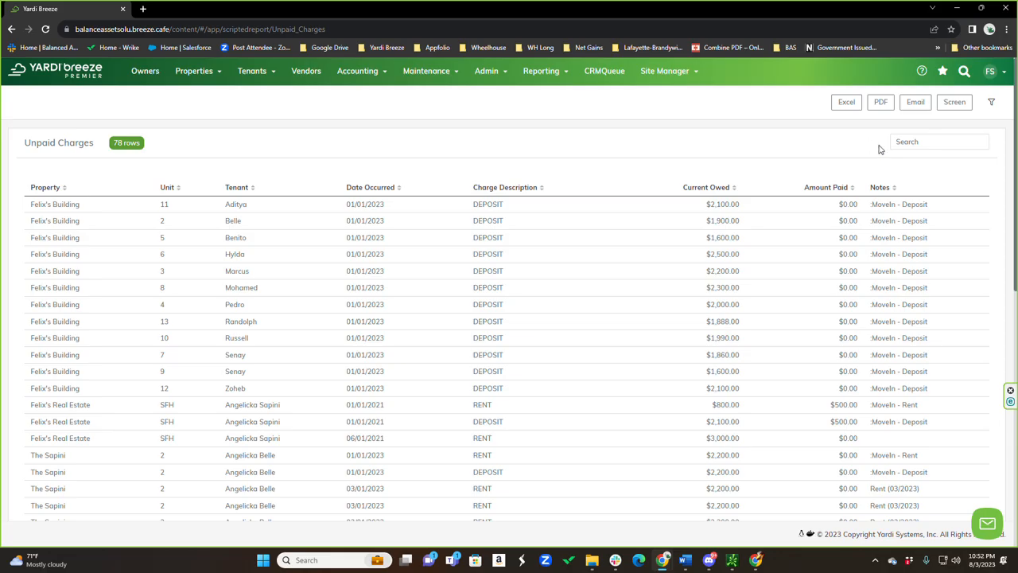
scroll(438, 215, down, 2)
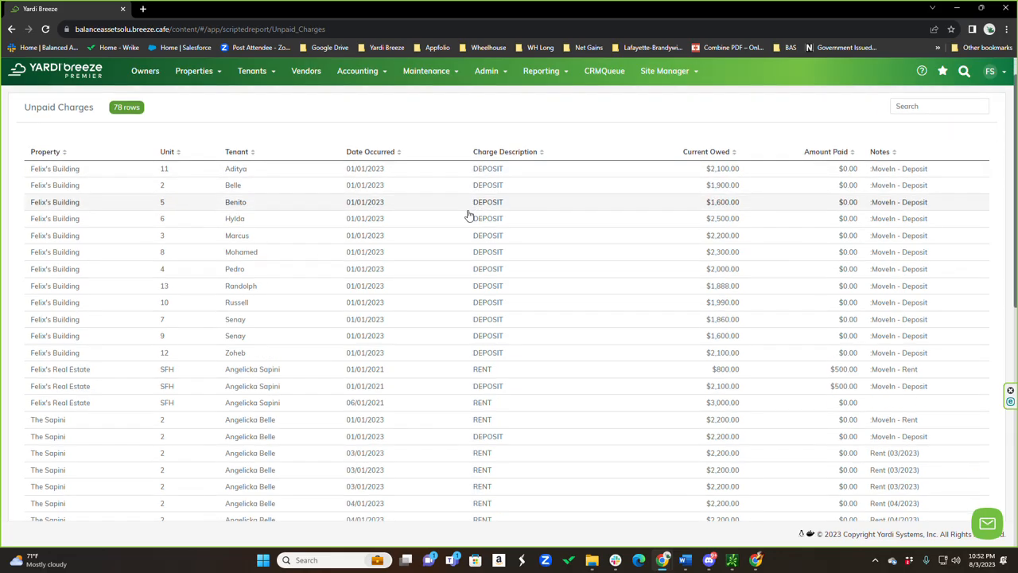
scroll(370, 222, up, 1)
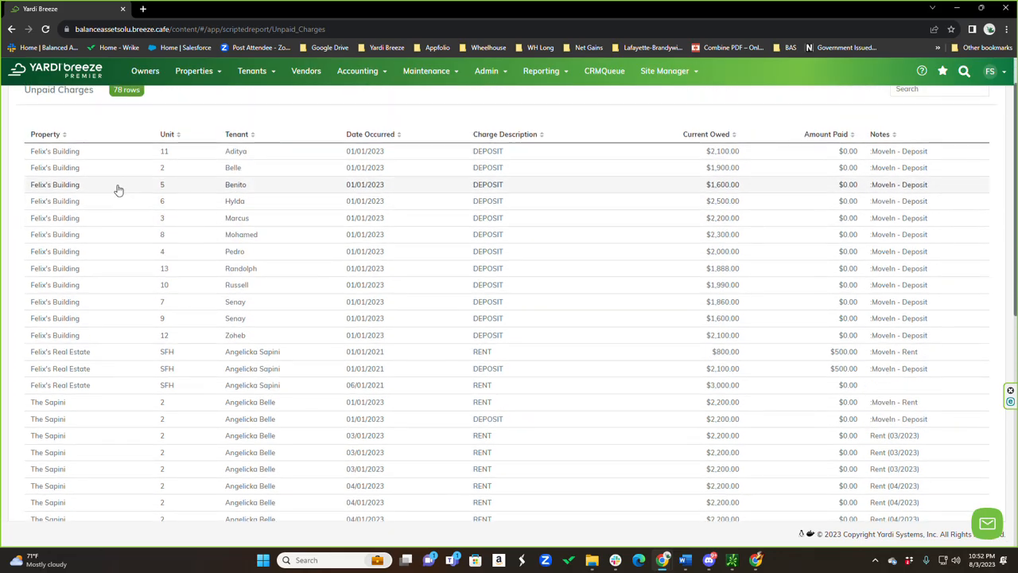
scroll(87, 215, down, 1)
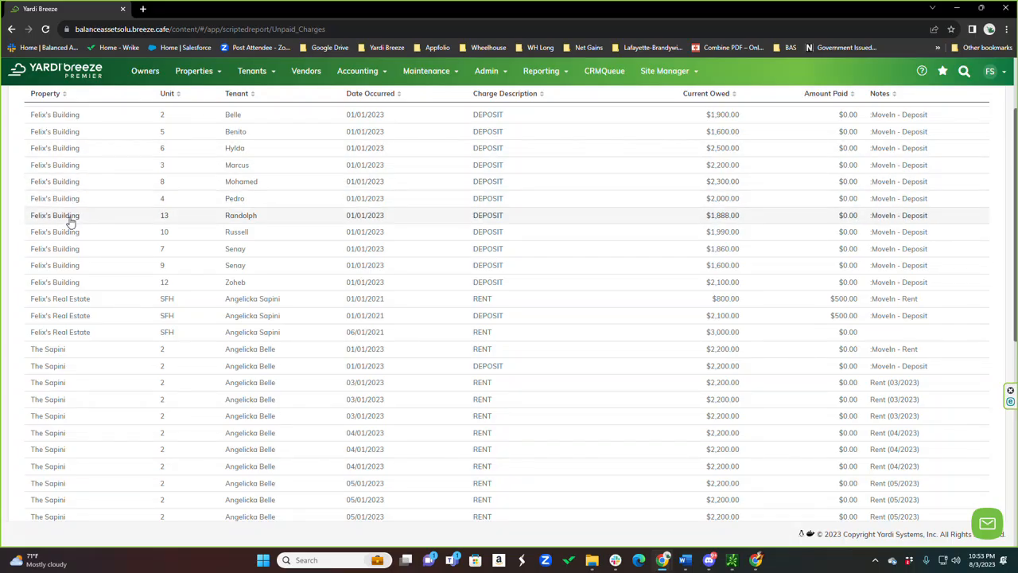
scroll(253, 197, down, 1)
scroll(253, 197, up, 3)
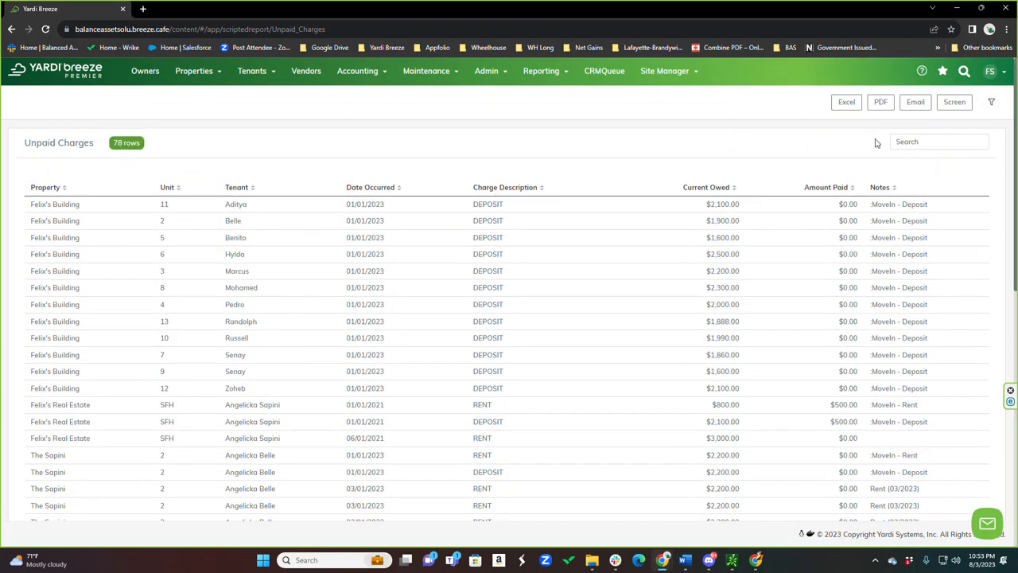
Export the Unpaid Charges report to Excel and open the downloaded file
click(846, 101)
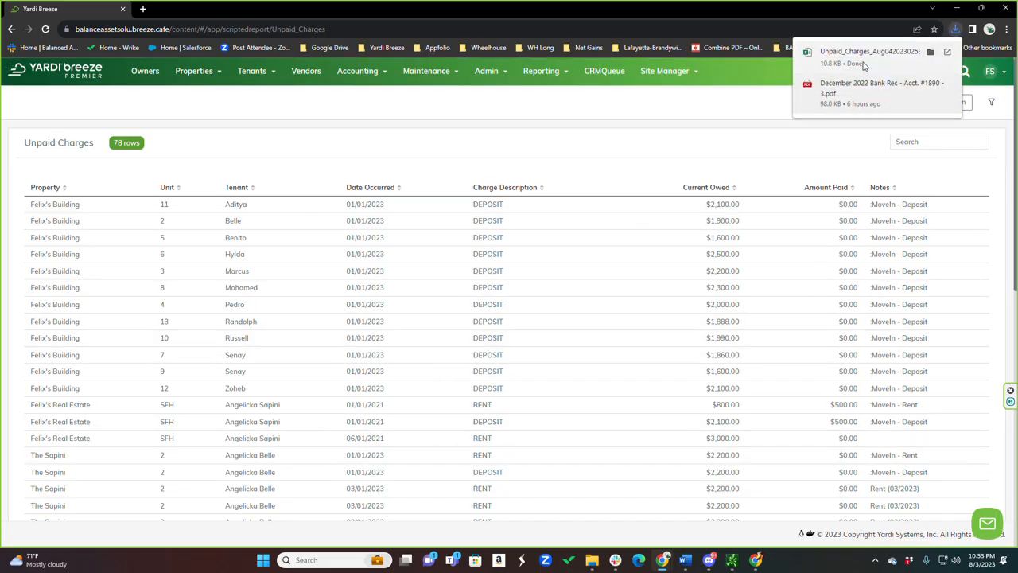
click(851, 53)
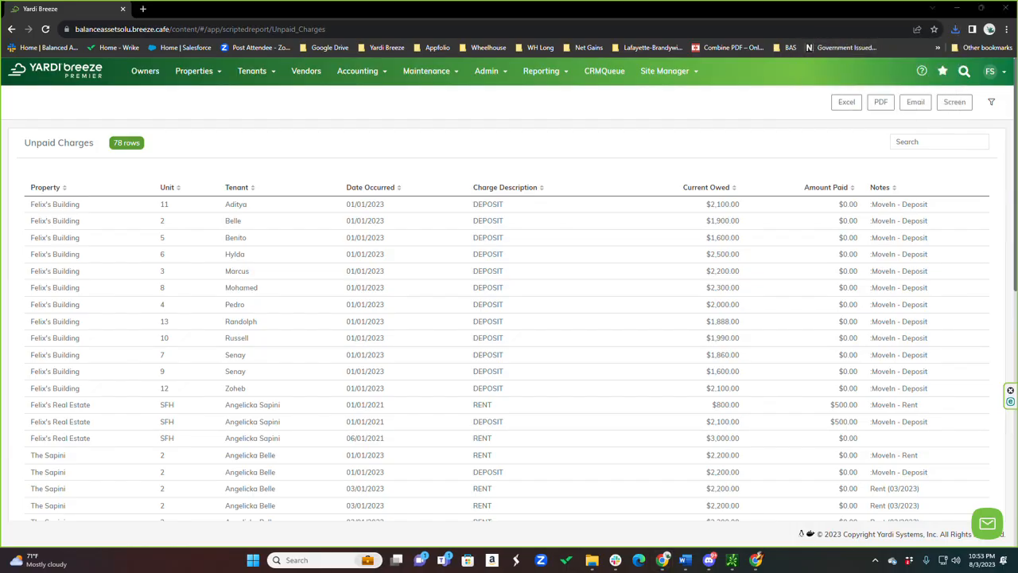